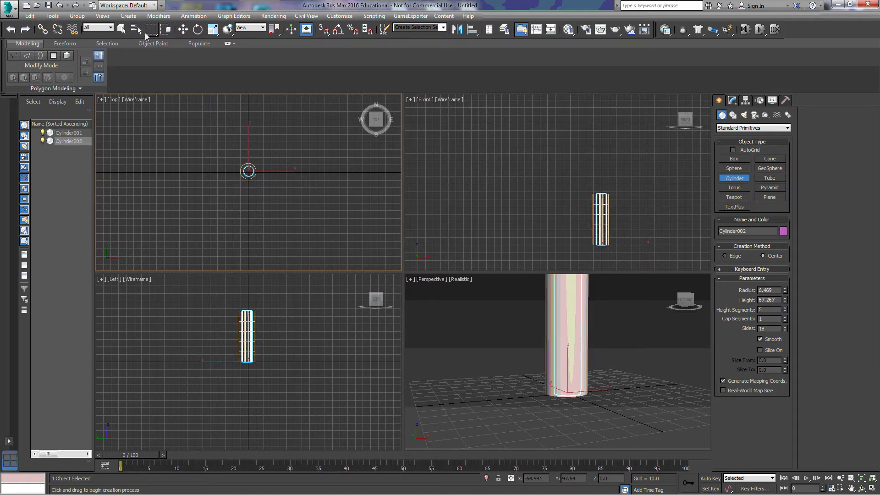
Step: Move the inner cylinder straight up so its base sits at a Z position of about 54.6
click(182, 29)
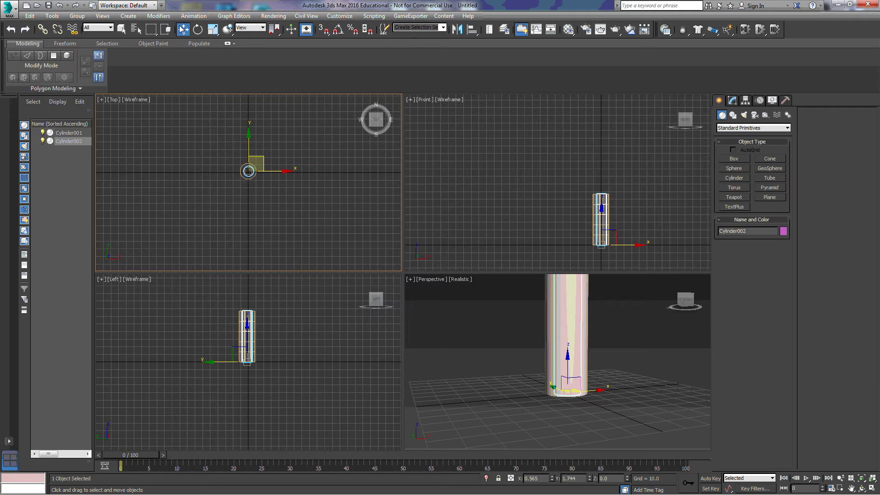
right_click(511, 339)
drag(567, 356, 567, 250)
right_click(641, 200)
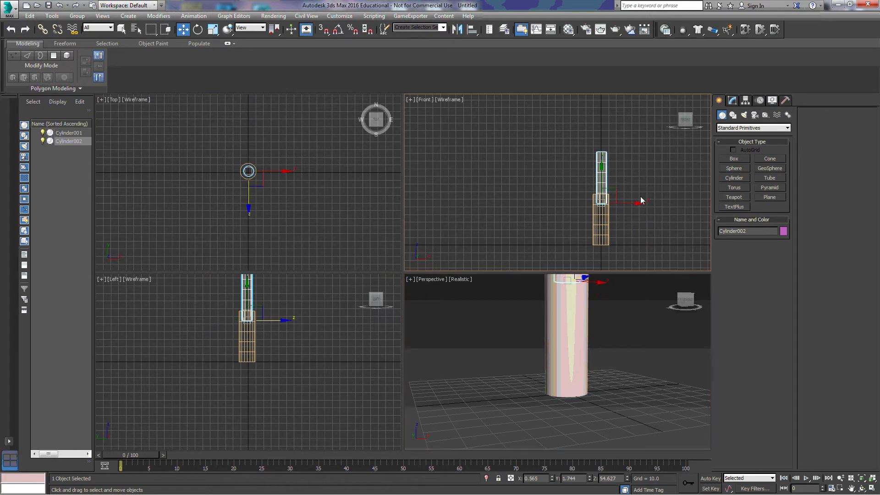
drag(635, 205, 636, 207)
Step: Change the upper cylinder's object color to pale cyan and the lower cylinder's to red
middle_drag(645, 227, 637, 230)
scroll(647, 301, down, 5)
middle_drag(656, 314, 634, 338)
click(782, 233)
click(357, 238)
click(486, 293)
click(783, 231)
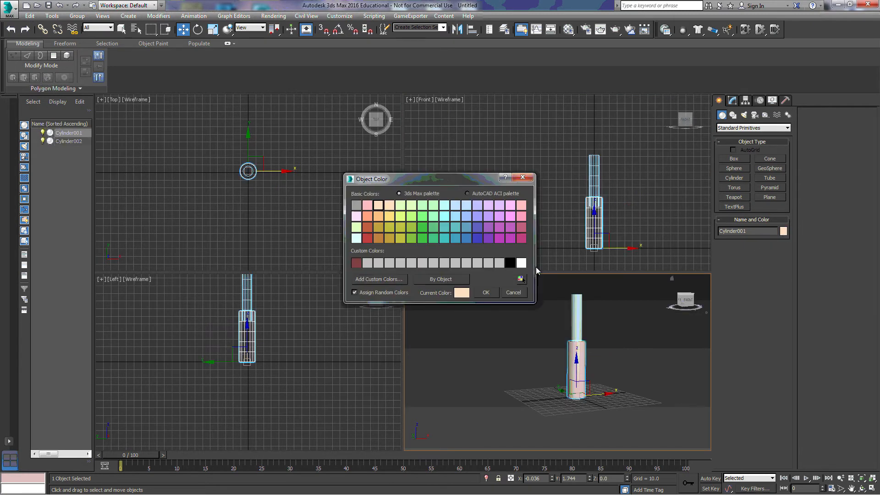
click(367, 238)
click(485, 292)
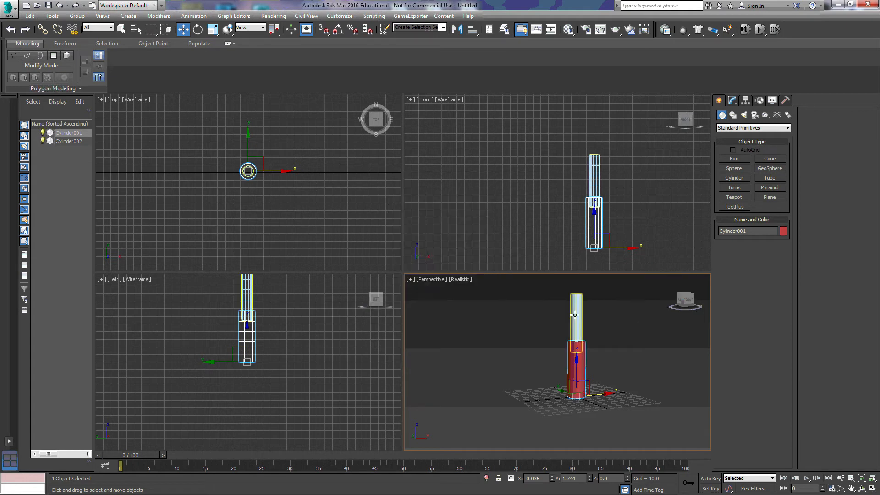
Step: Lower the upper cylinder to about Z 46.9, further into the red one, and set its radius to 4.205
click(576, 316)
click(601, 168)
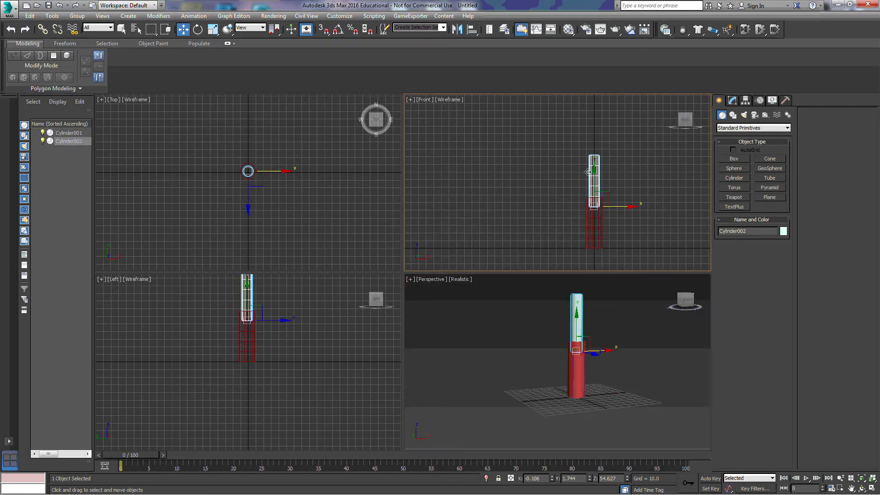
mouse_move(596, 170)
mouse_down()
mouse_move(600, 197)
mouse_move(599, 175)
mouse_up()
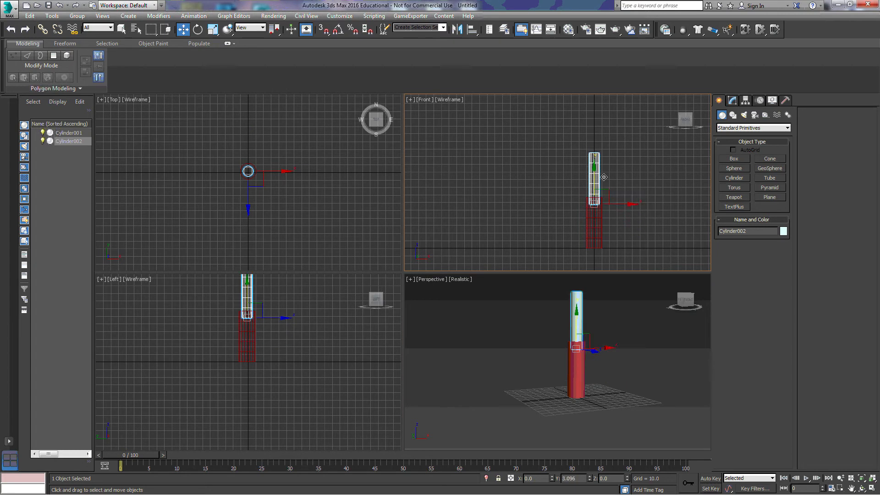
click(732, 101)
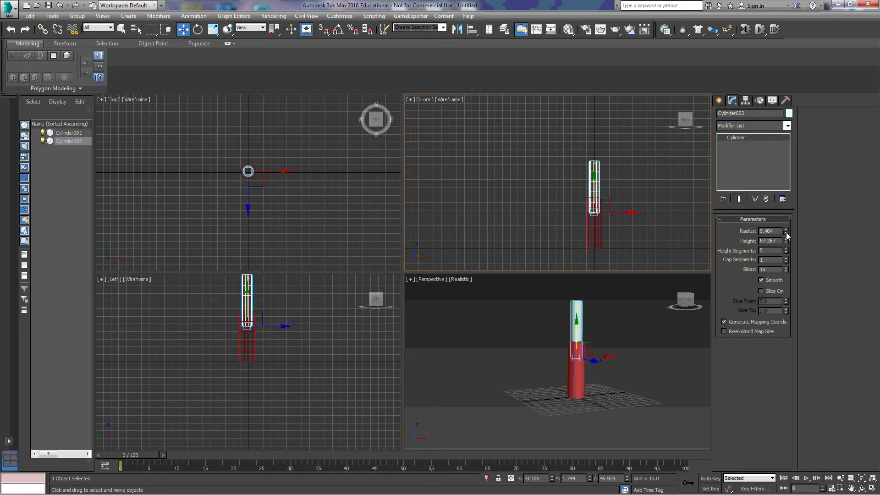
drag(786, 233, 787, 248)
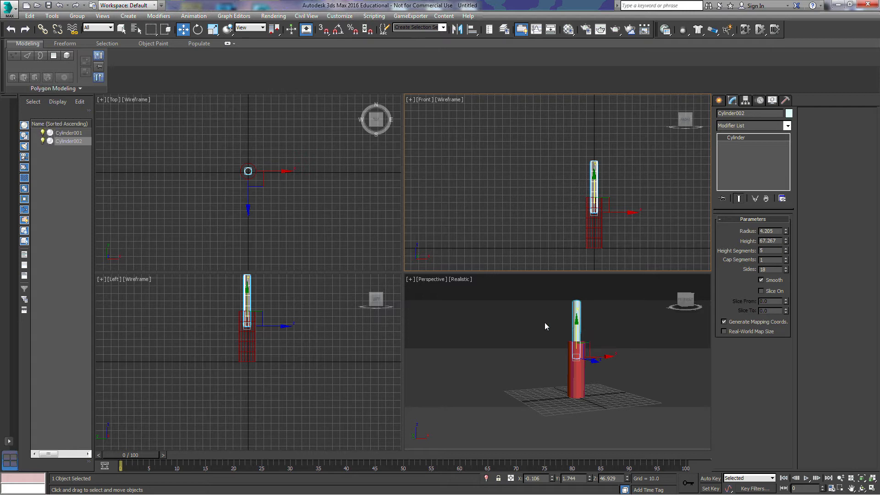
click(518, 320)
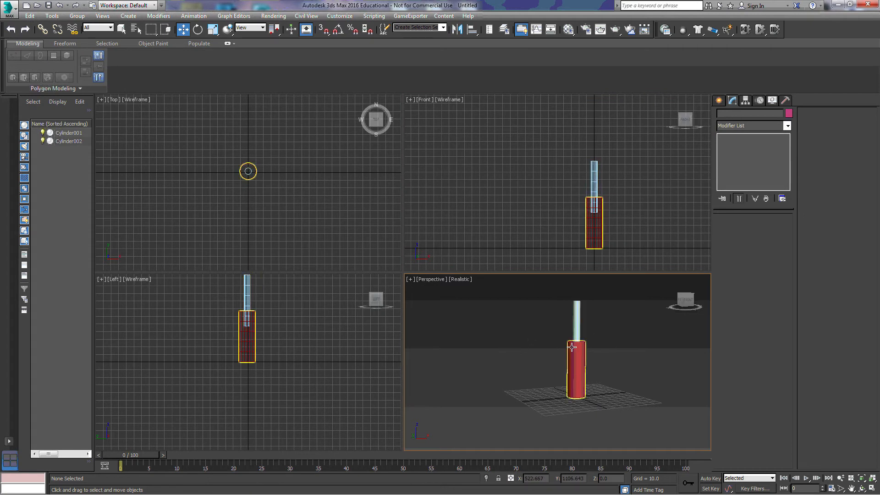
Step: Try rotating the red cylinder about its base, undo the rotation, and clear the selection
click(574, 353)
click(198, 29)
mouse_move(585, 355)
mouse_down()
mouse_move(575, 328)
mouse_move(574, 350)
mouse_up()
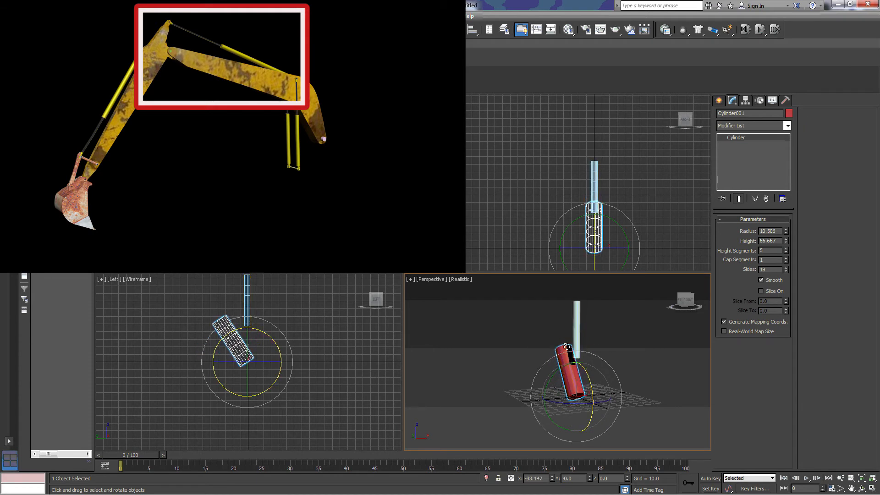
click(59, 5)
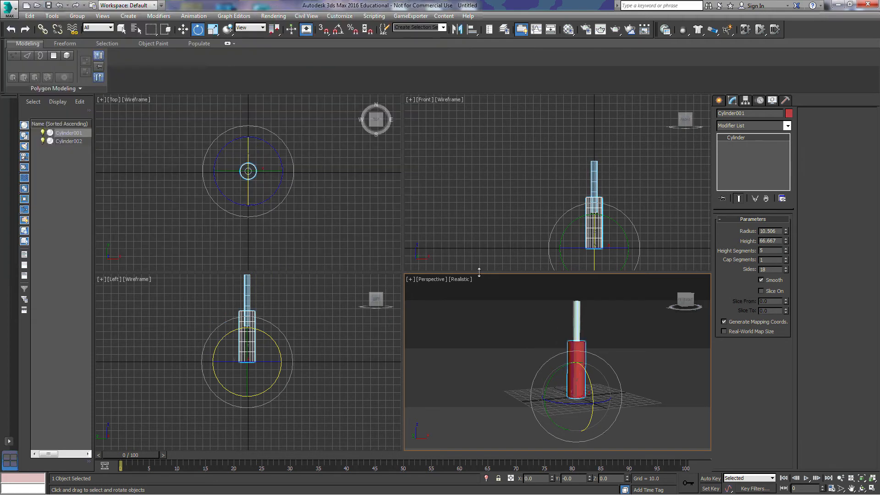
click(638, 340)
click(576, 373)
click(613, 351)
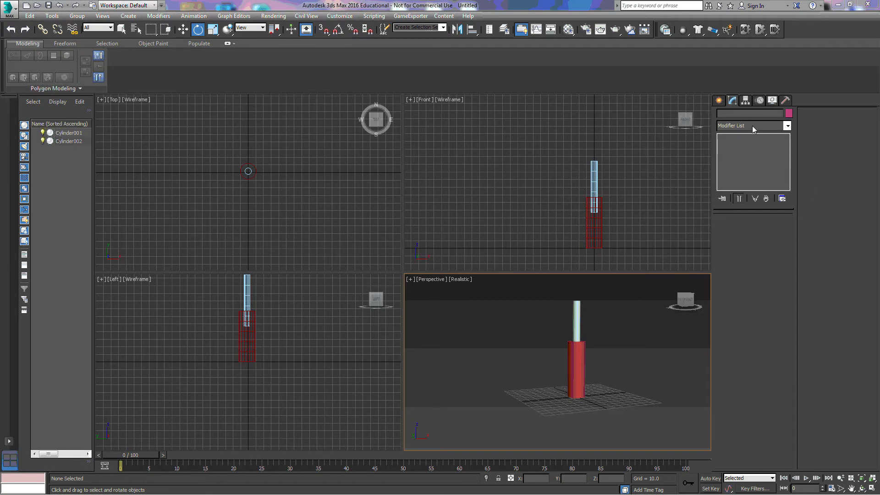
Step: Create a small Dummy helper at the top end of the upper cylinder, at about Z 115.6
click(718, 102)
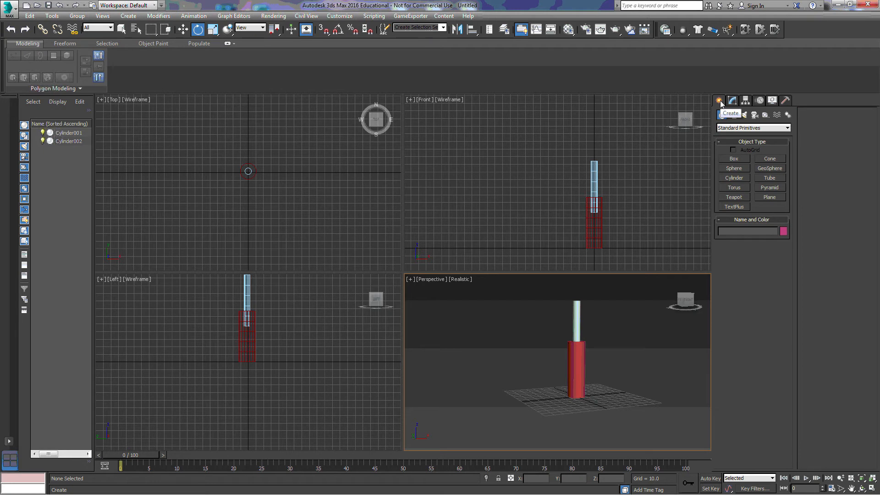
click(765, 116)
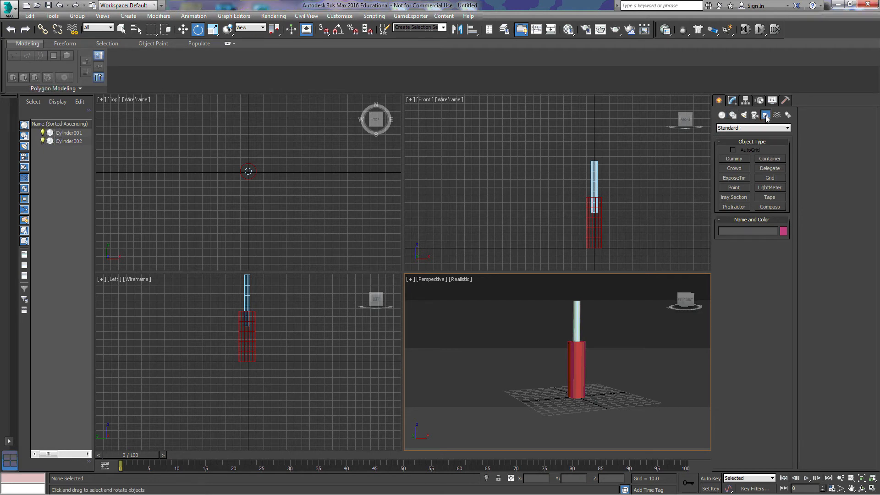
click(734, 159)
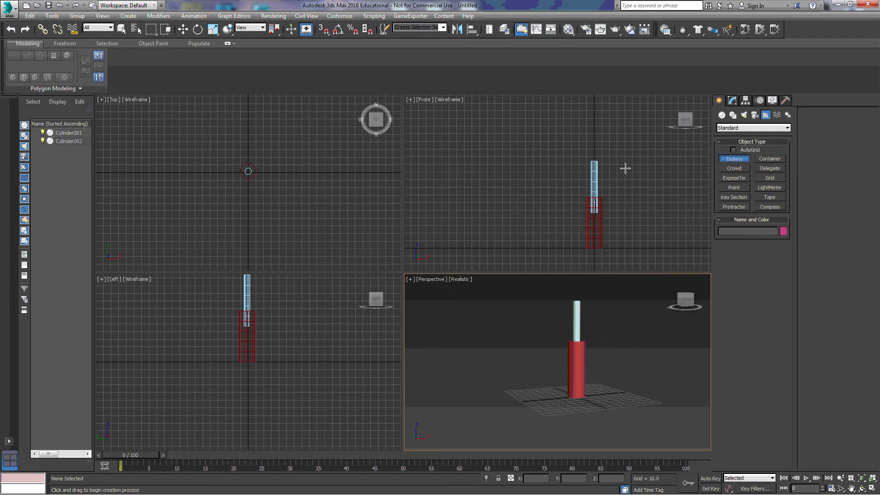
middle_drag(635, 185, 613, 171)
scroll(613, 170, up, 3)
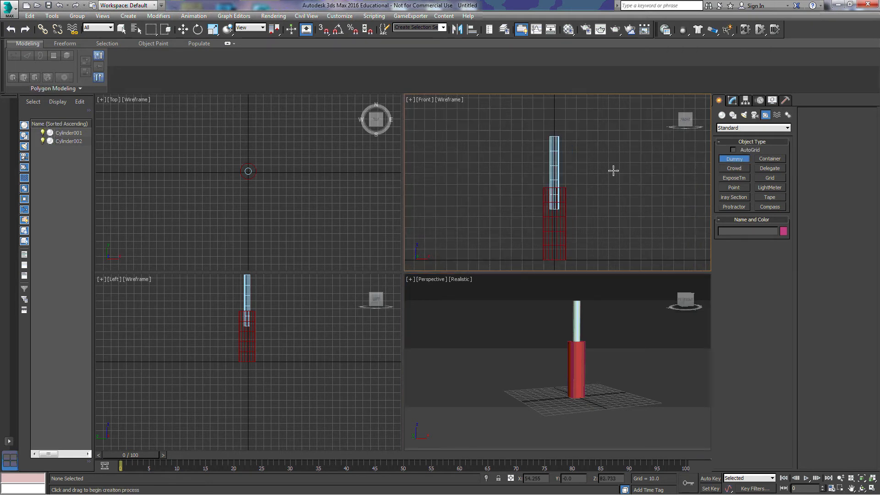
drag(555, 136, 555, 137)
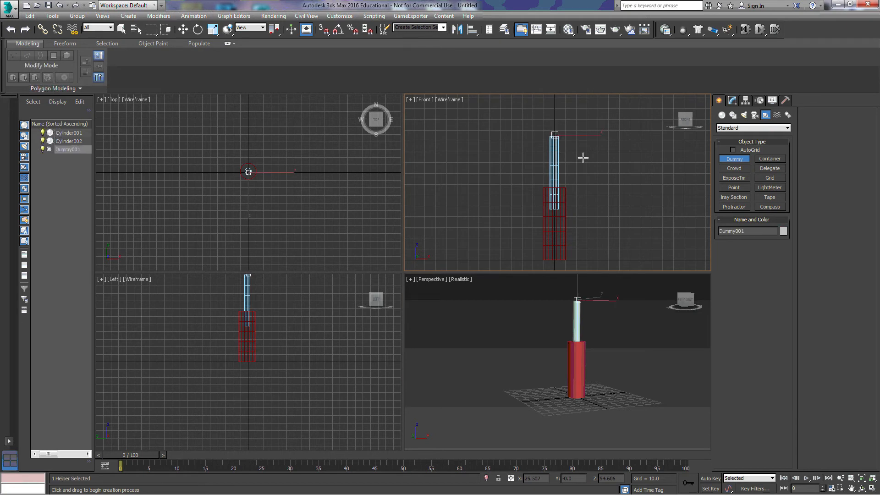
Step: Centre the dummy on the upper cylinder as seen from above, at about X -0.14, Y 1.46
middle_drag(291, 211, 296, 213)
scroll(297, 213, up, 5)
middle_drag(244, 166, 307, 219)
click(183, 30)
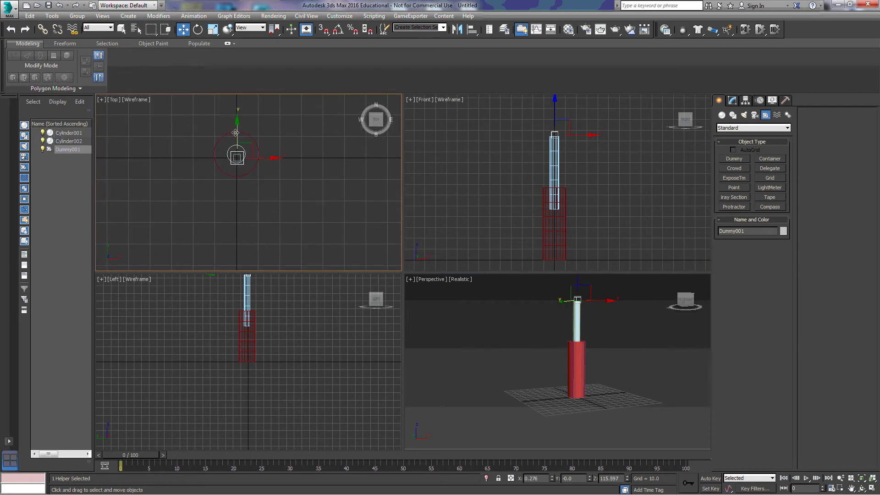
drag(236, 130, 266, 155)
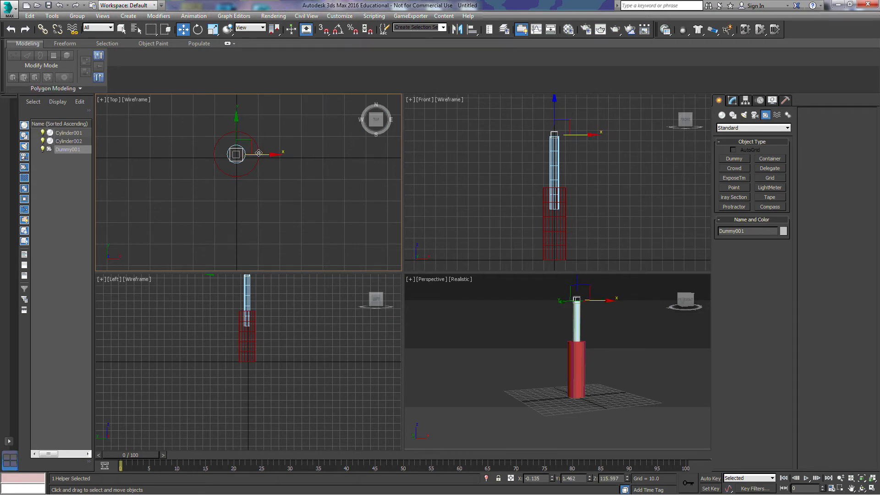
Step: Create a second Dummy helper at the red cylinder's base, at about Z 3.2, and centre it on the cylinder's axis
click(738, 158)
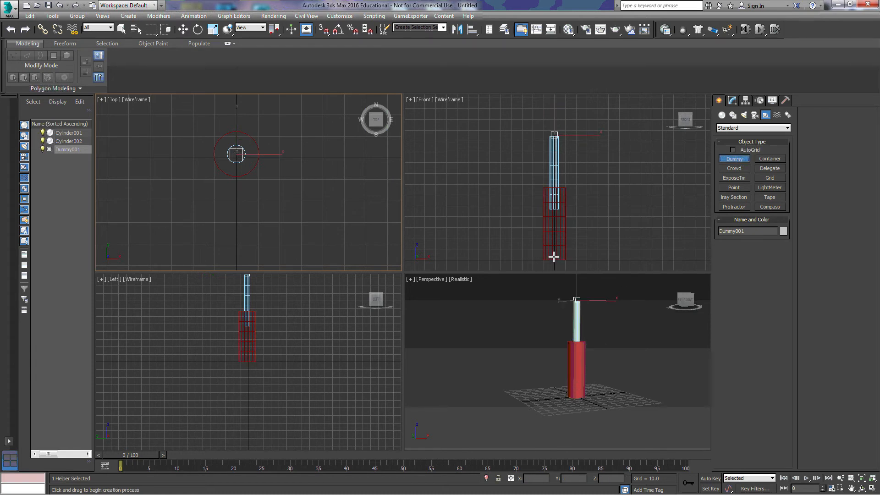
drag(554, 256, 555, 259)
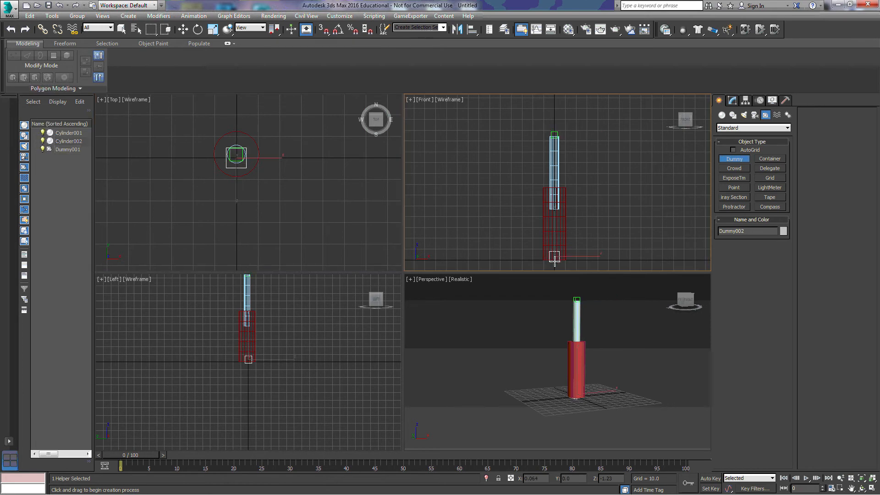
click(183, 30)
right_click(238, 202)
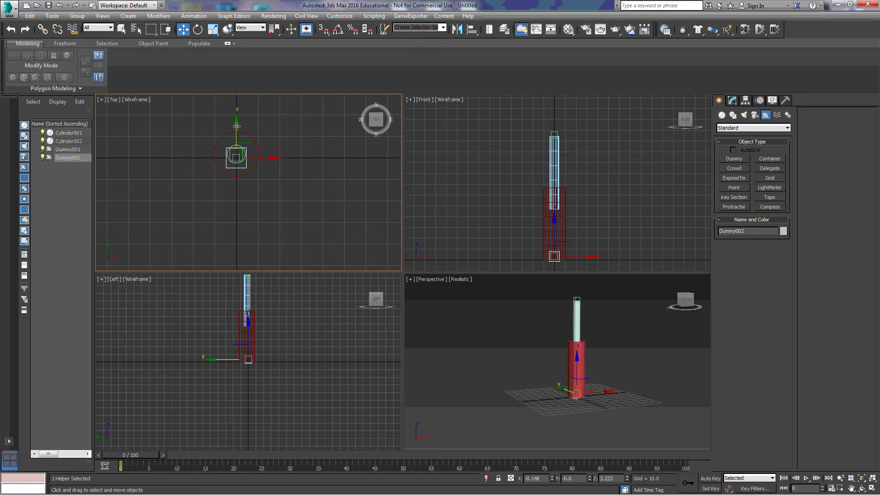
drag(237, 125, 237, 122)
click(500, 387)
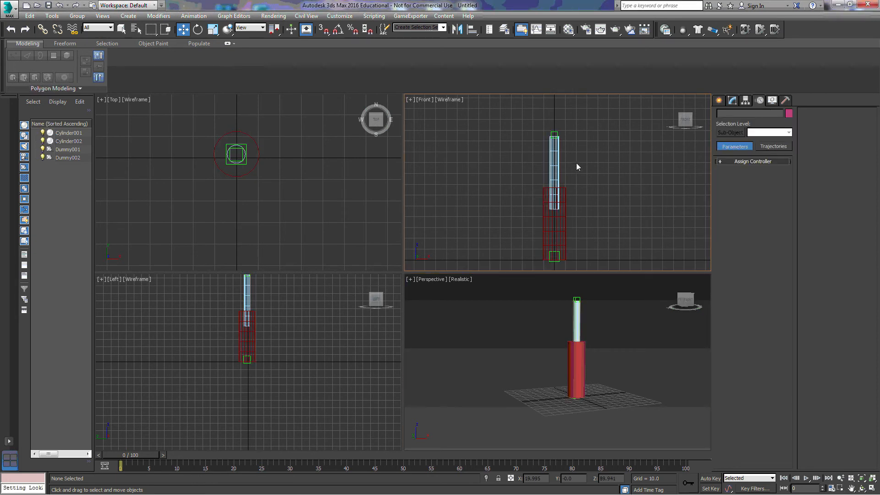
Step: Link the upper cylinder to the dummy at its top end as its parent
click(554, 155)
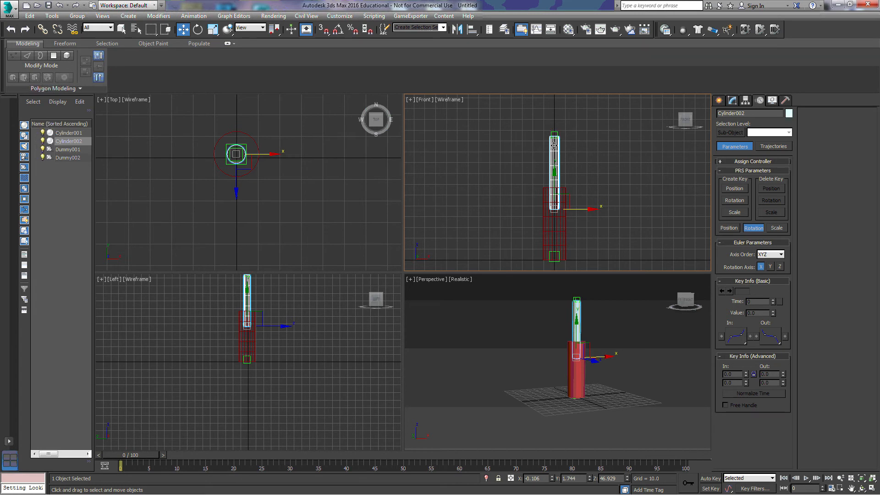
click(42, 30)
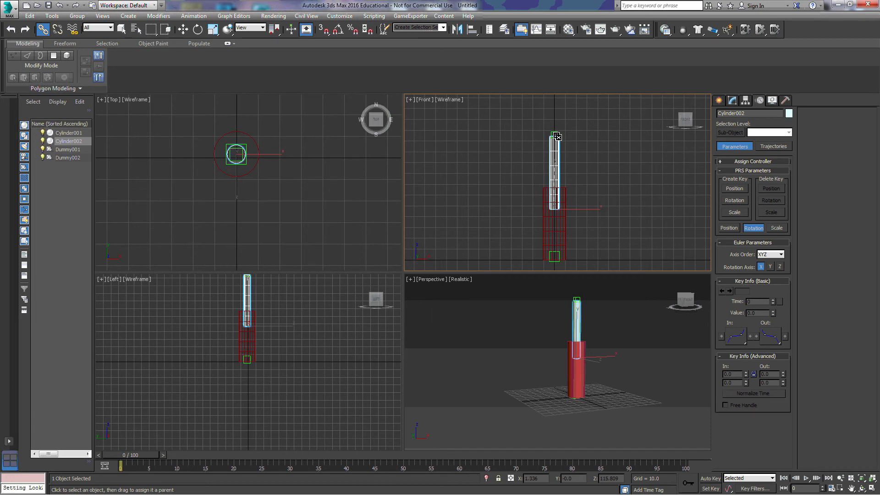
drag(555, 133, 554, 135)
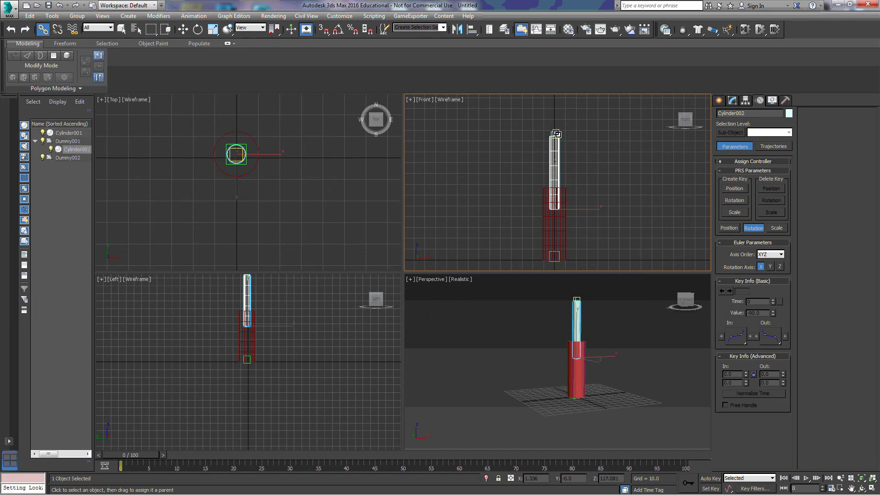
click(123, 30)
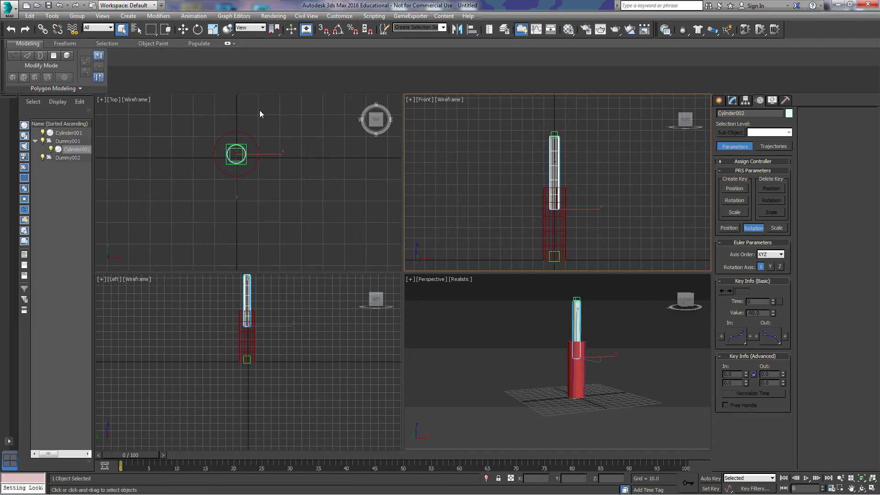
Step: Try to link the red cylinder to the dummy at its base
click(561, 229)
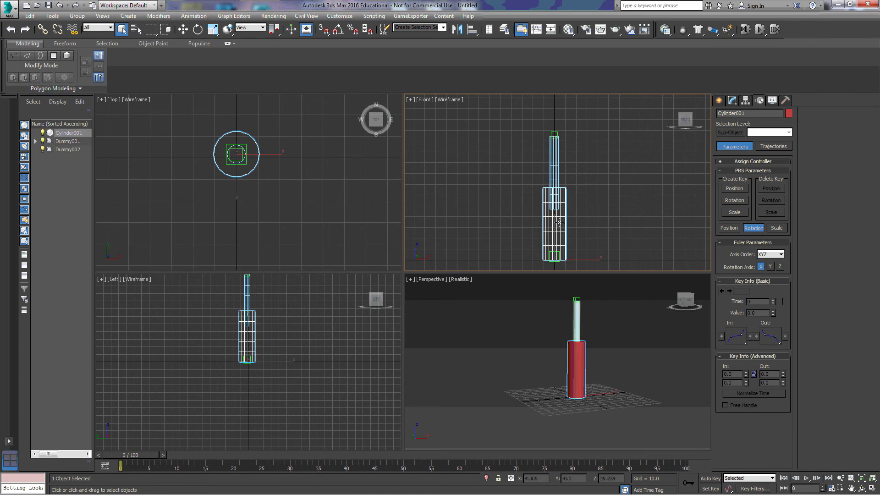
click(47, 31)
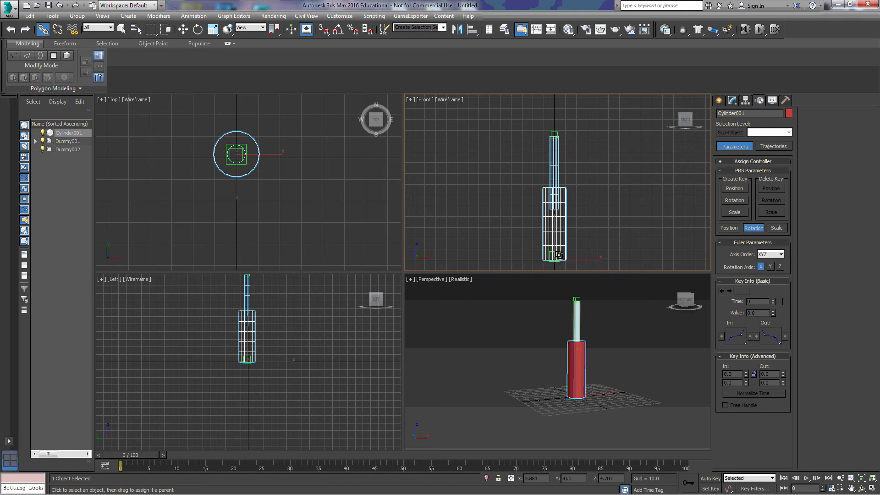
click(121, 29)
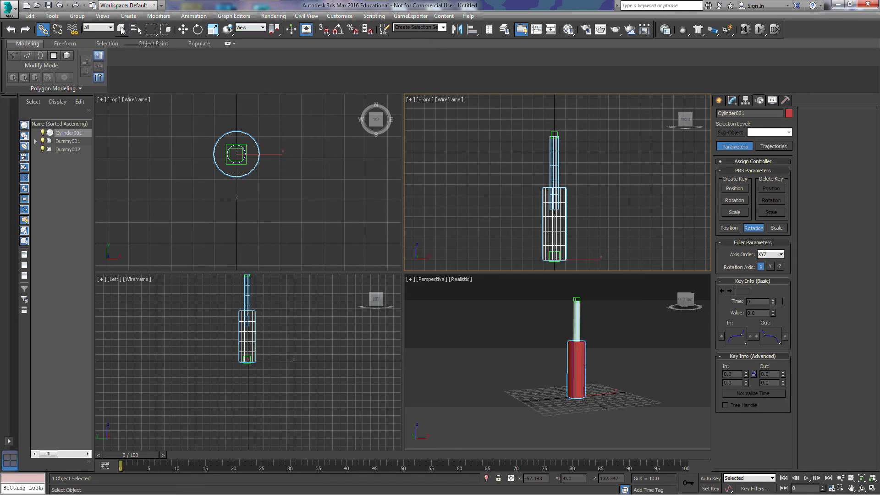
Step: Apply a LookAt Constraint to the upper dummy, Dummy001, with the lower dummy, Dummy002, as its target
click(555, 132)
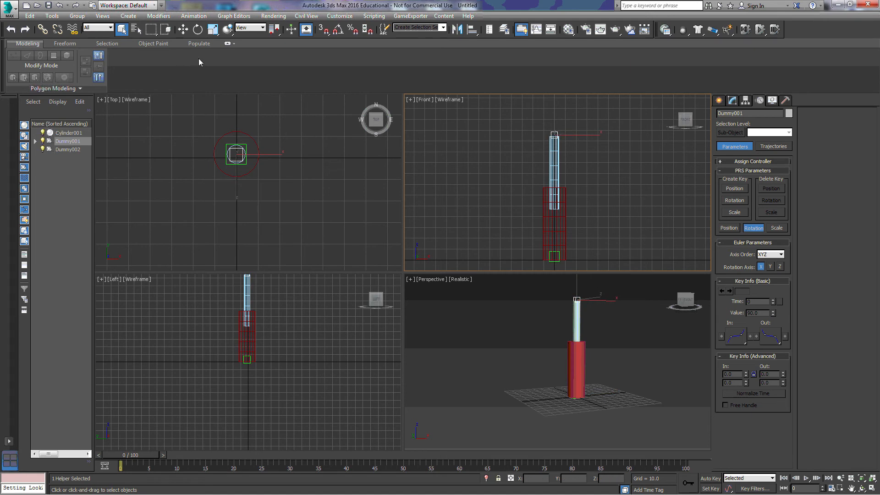
click(193, 16)
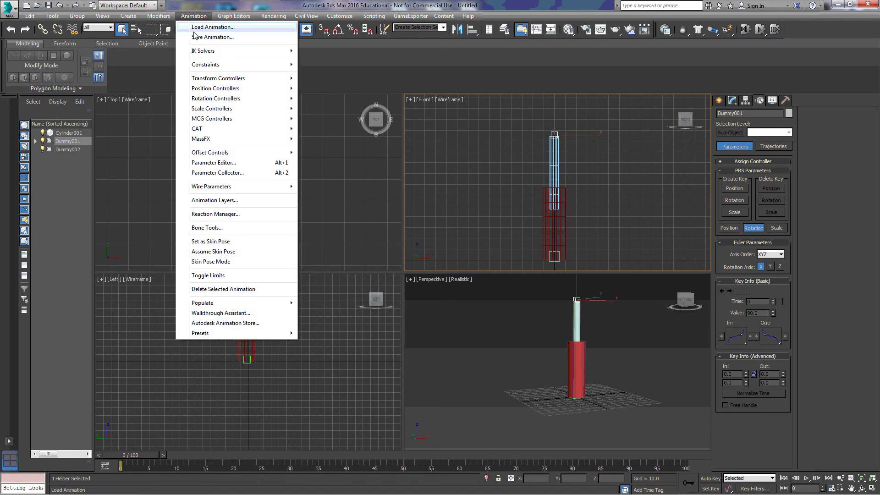
mouse_move(208, 67)
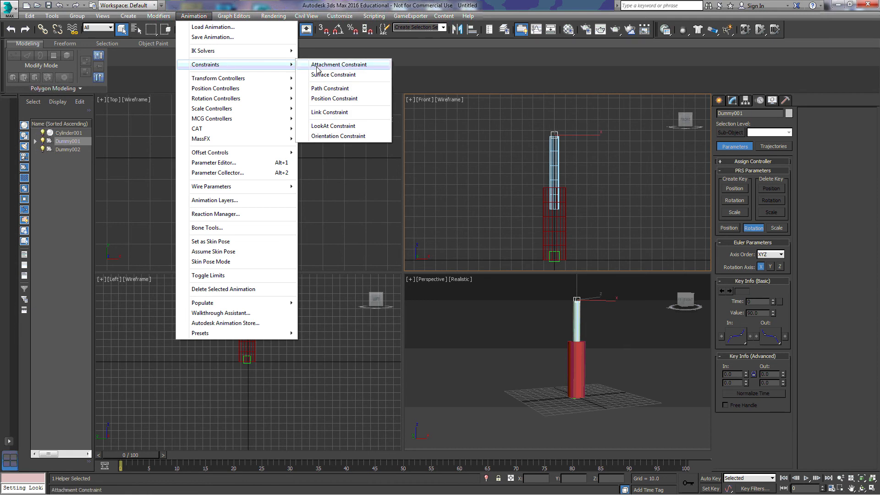
click(333, 125)
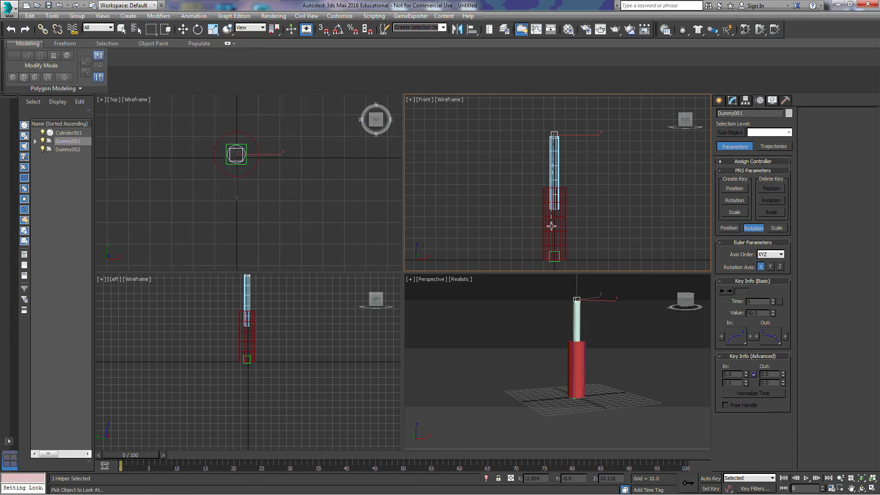
click(554, 253)
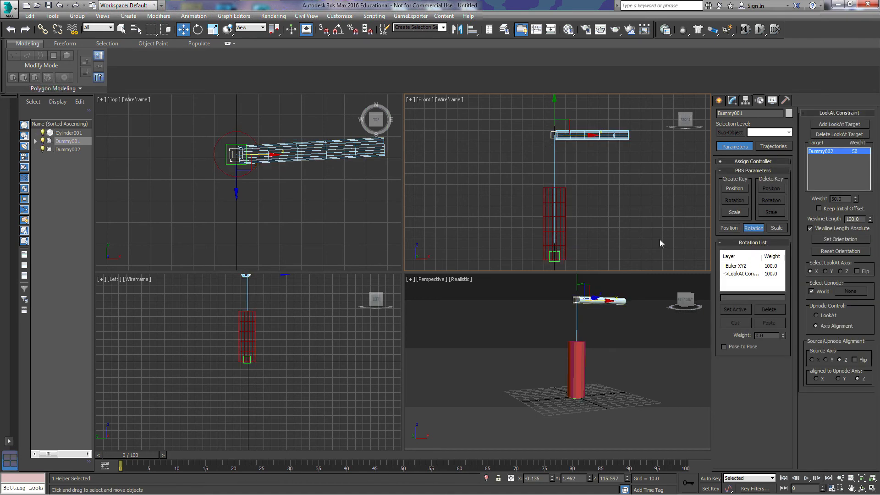
Step: Set the LookAt axis of Dummy001's constraint to Y and flip it so the upper cylinder points down into the red one
click(826, 271)
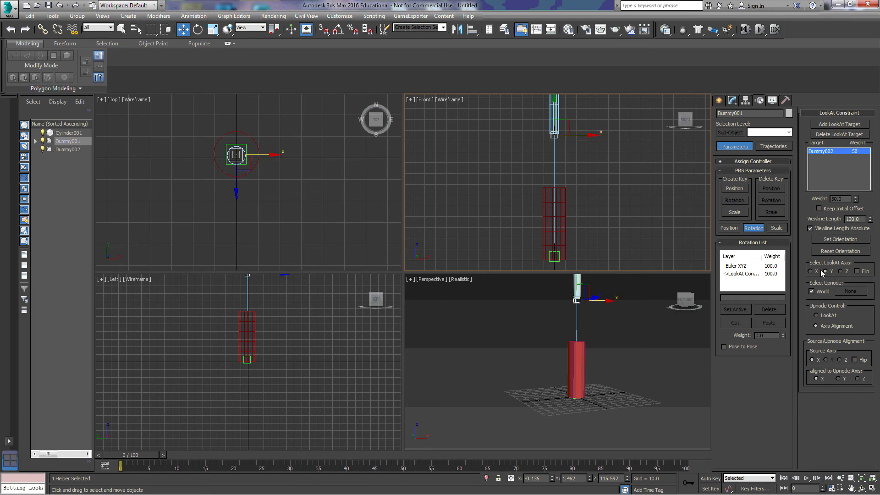
click(856, 271)
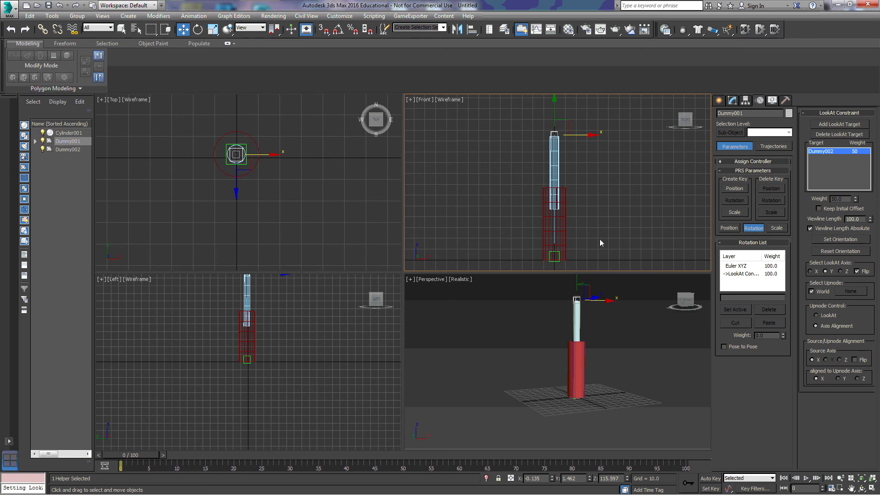
Step: Test the upper dummy's constraint by moving Dummy001 sideways along X in the Front view, and undo the move
right_click(577, 114)
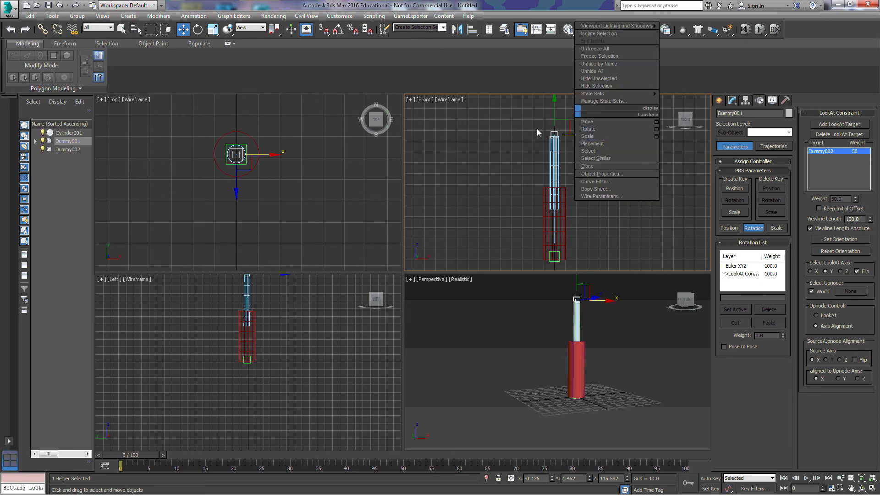
click(571, 136)
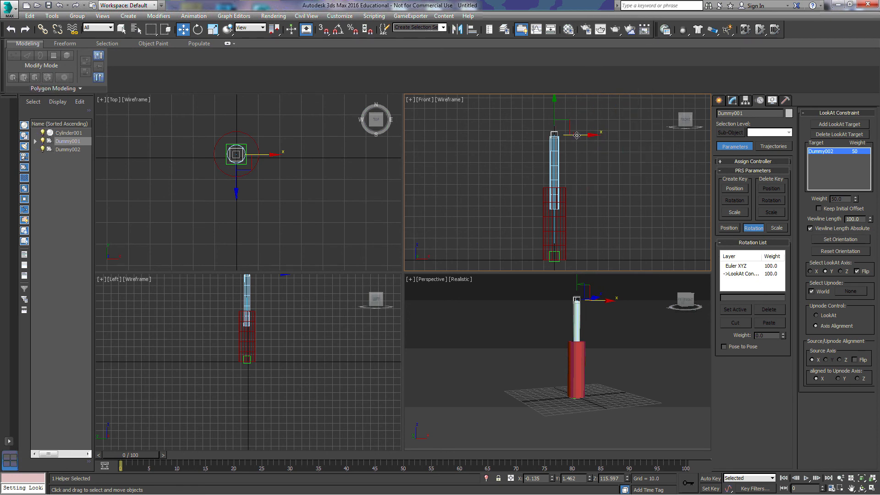
drag(577, 135, 644, 147)
drag(620, 145, 511, 142)
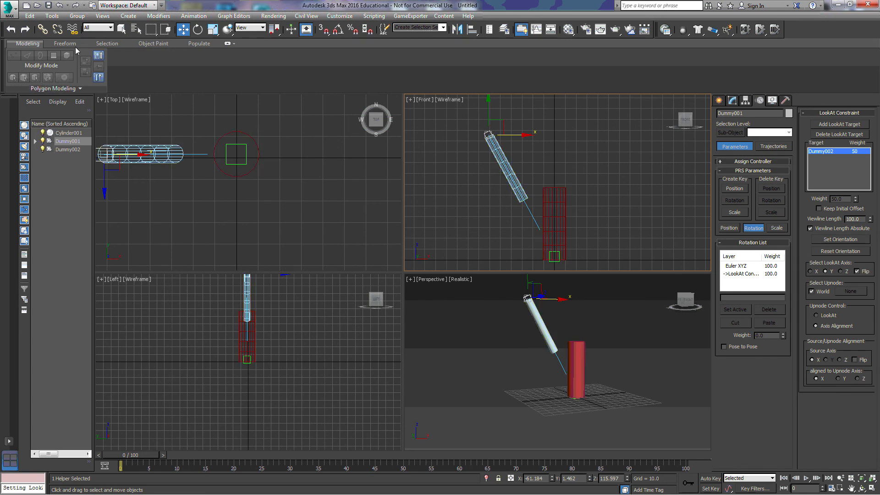
click(60, 6)
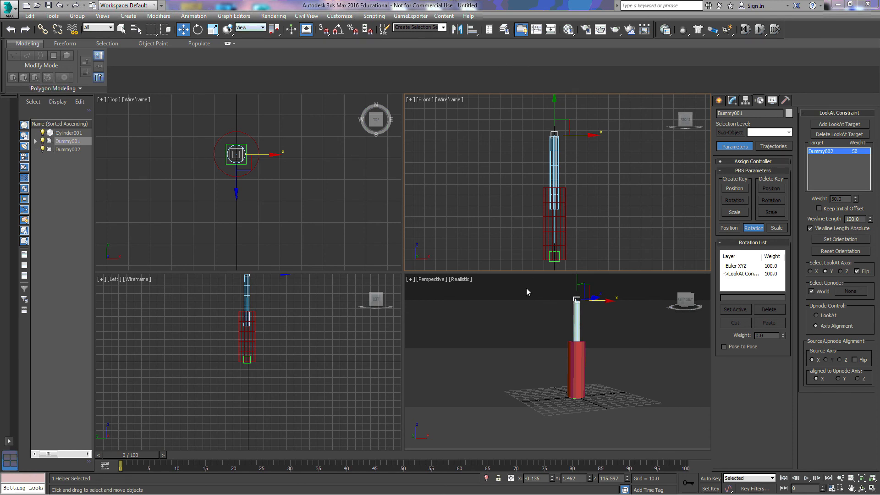
Step: Apply a LookAt Constraint to the red cylinder with the upper cylinder, Cylinder002, as its target and Z as the LookAt axis
click(541, 239)
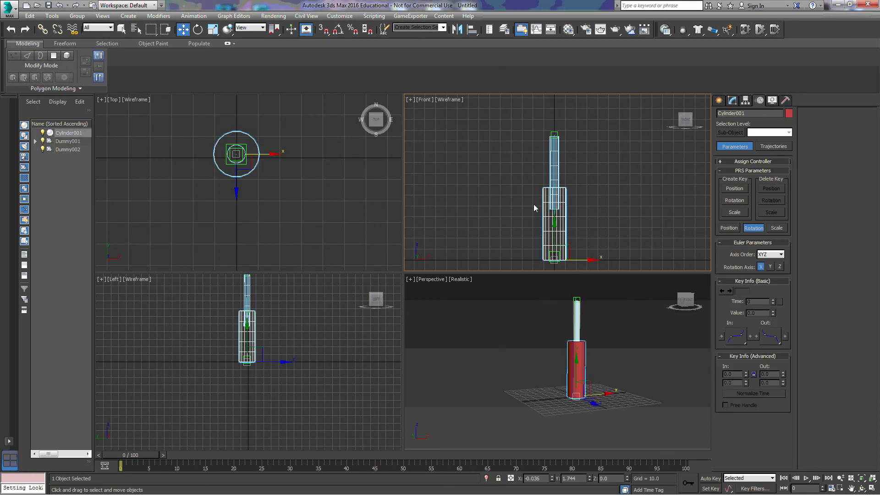
click(196, 16)
mouse_move(219, 66)
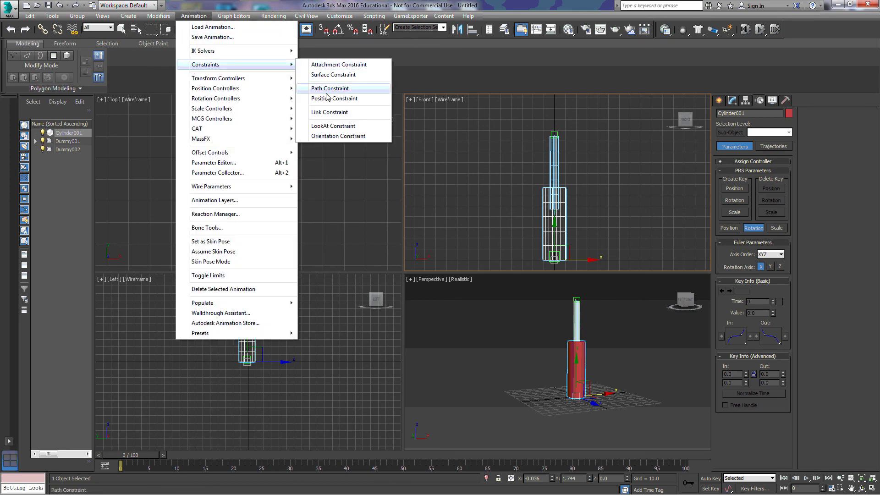
click(338, 128)
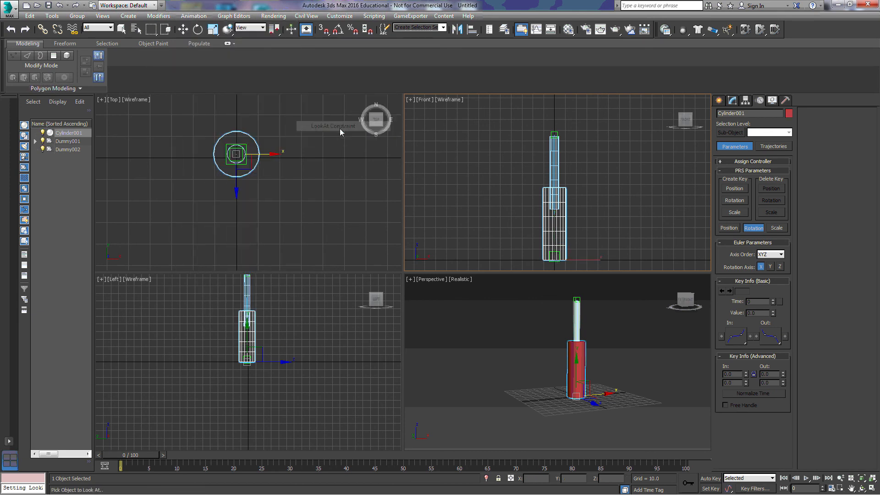
click(577, 326)
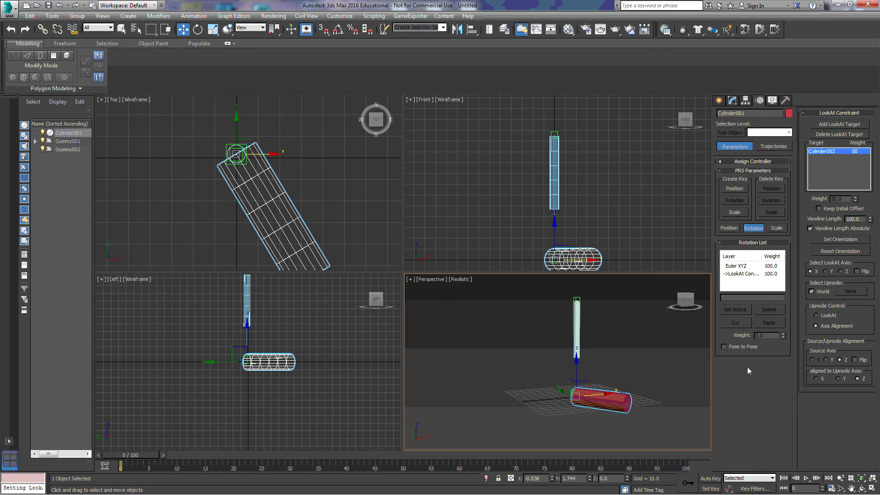
click(825, 271)
click(840, 271)
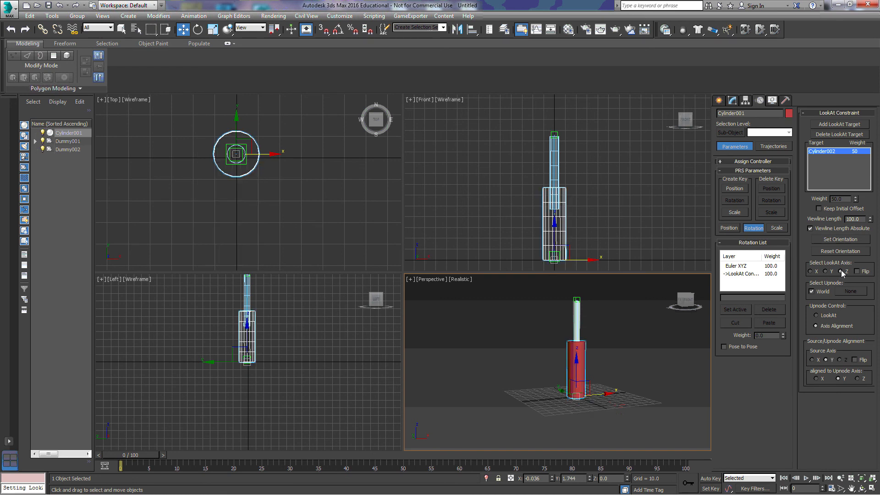
Step: Move the upper dummy, Dummy001, sideways and slightly down in the Front view to test the complete piston rig
click(578, 298)
right_click(591, 163)
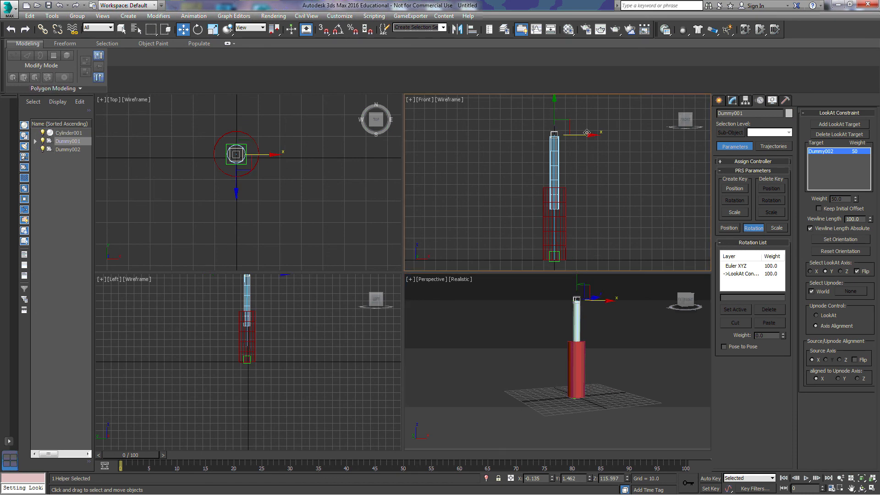
drag(586, 135, 542, 187)
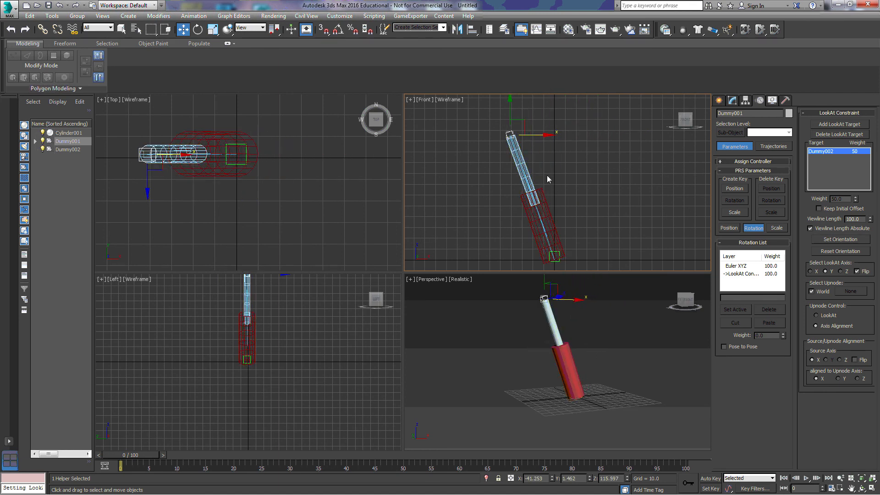
mouse_move(525, 123)
mouse_down()
mouse_move(543, 120)
mouse_move(515, 112)
mouse_move(509, 120)
mouse_move(547, 132)
mouse_move(516, 131)
mouse_up()
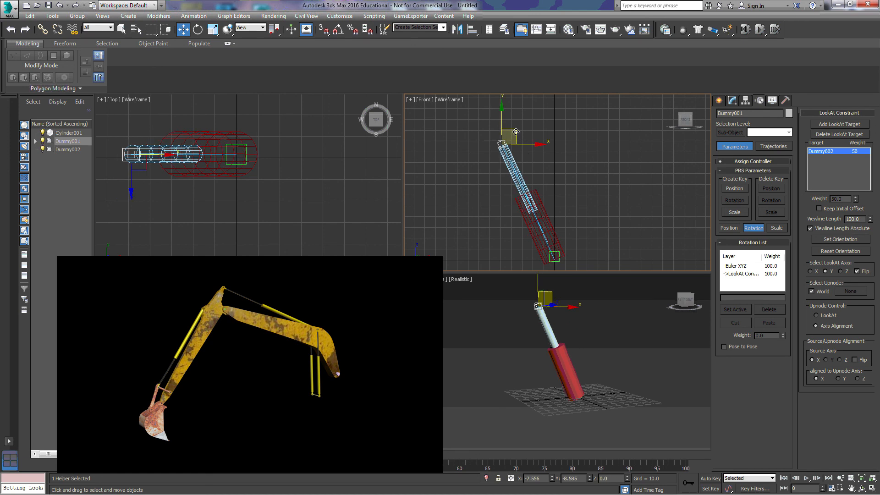